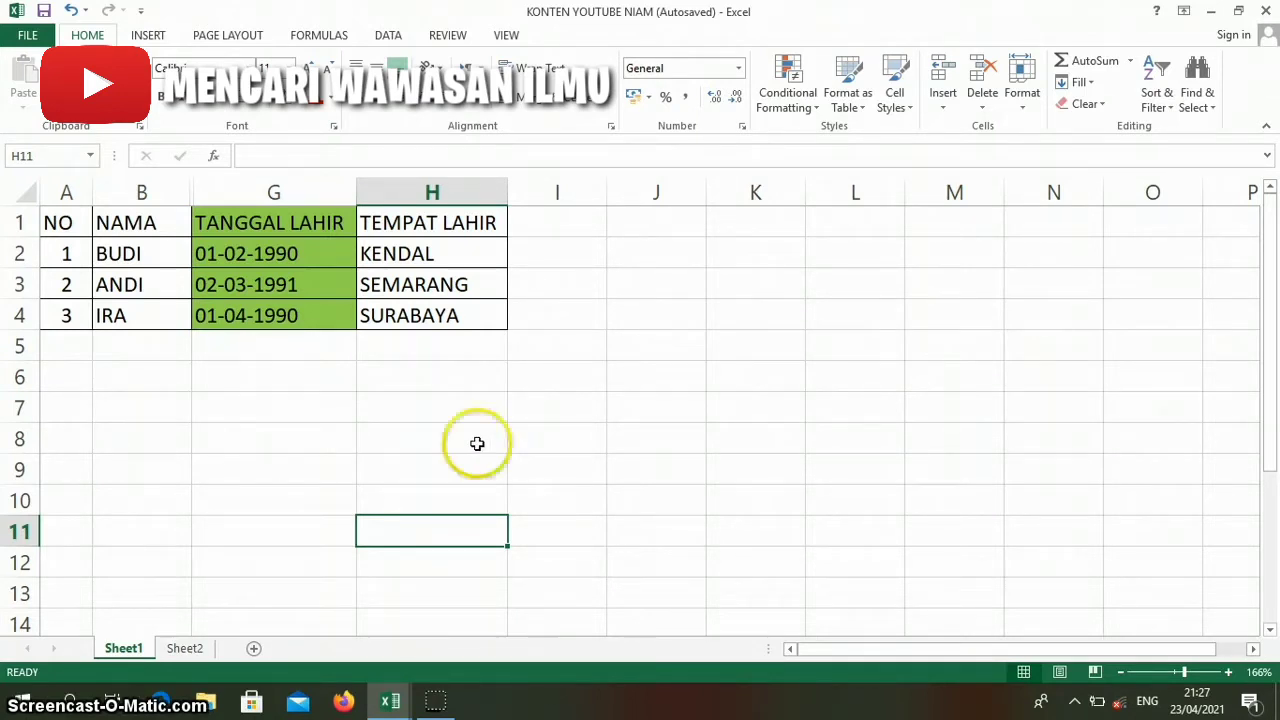
- Compare Sheet1's source data with Sheet2's empty NAMA, TANGGAL LAHIR and TEMPAT LAHIR table, ending on Sheet2
left_click(184, 648)
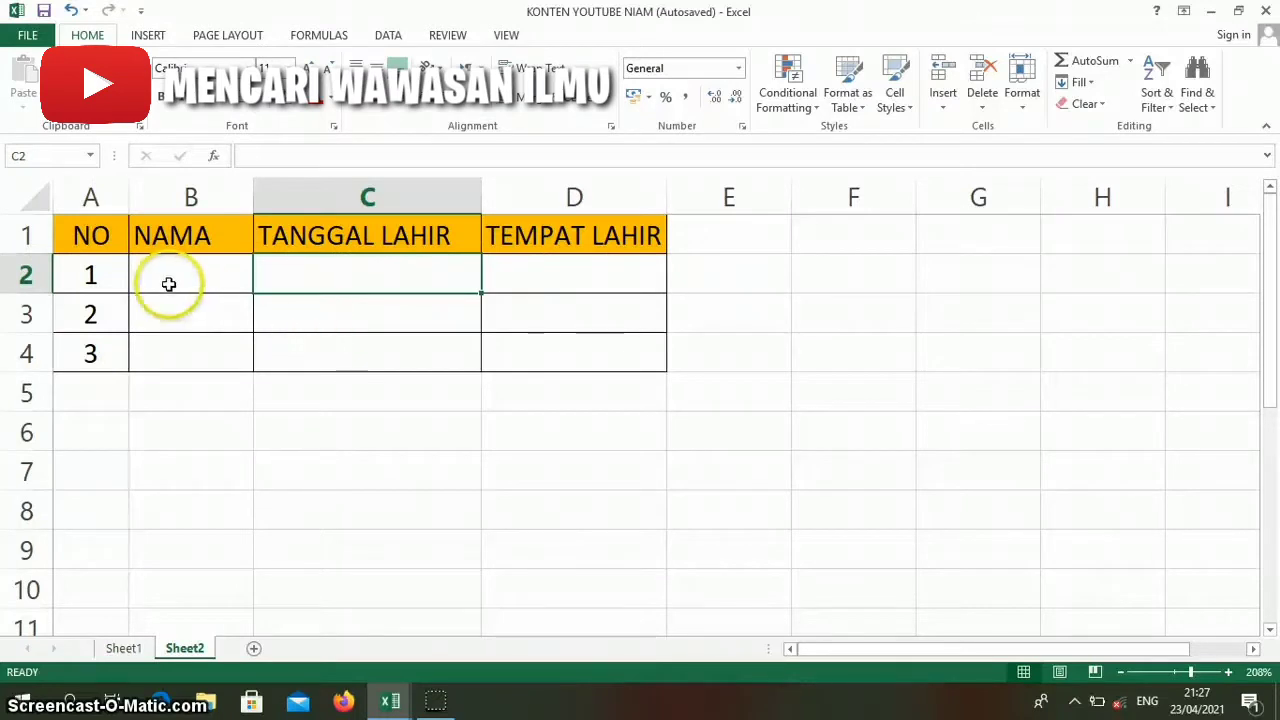
left_click(540, 355)
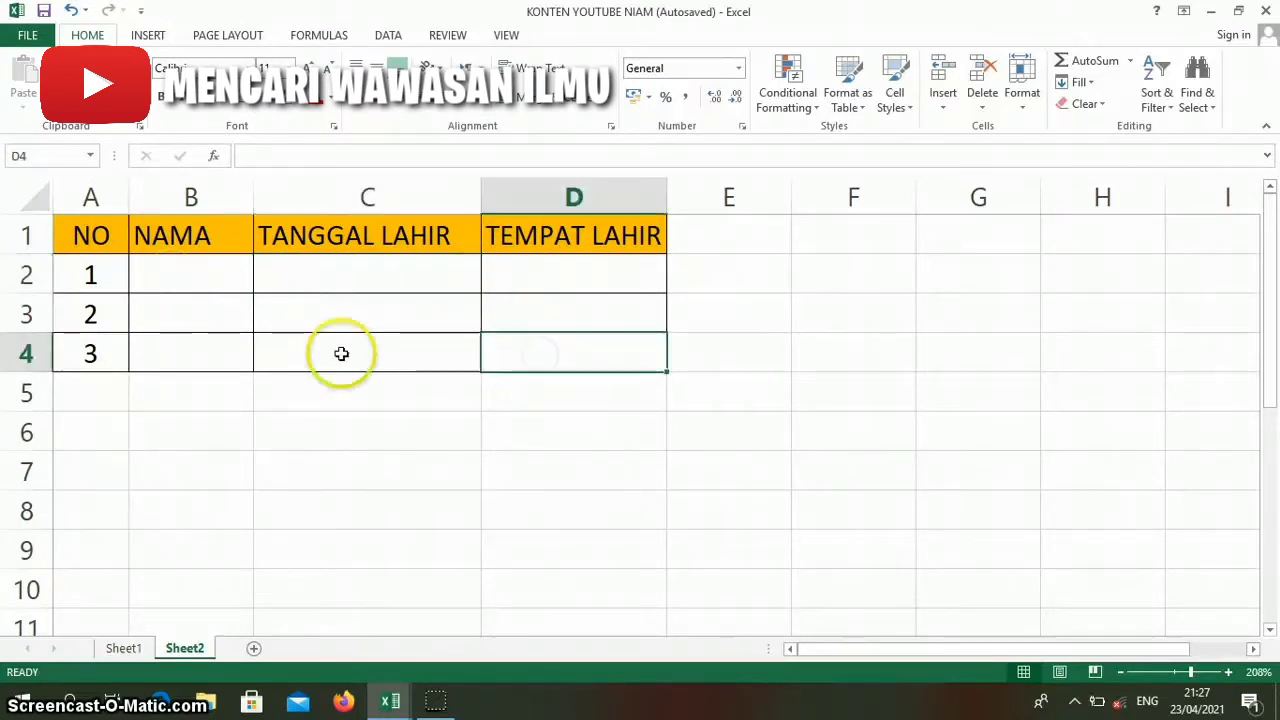
left_click(175, 268)
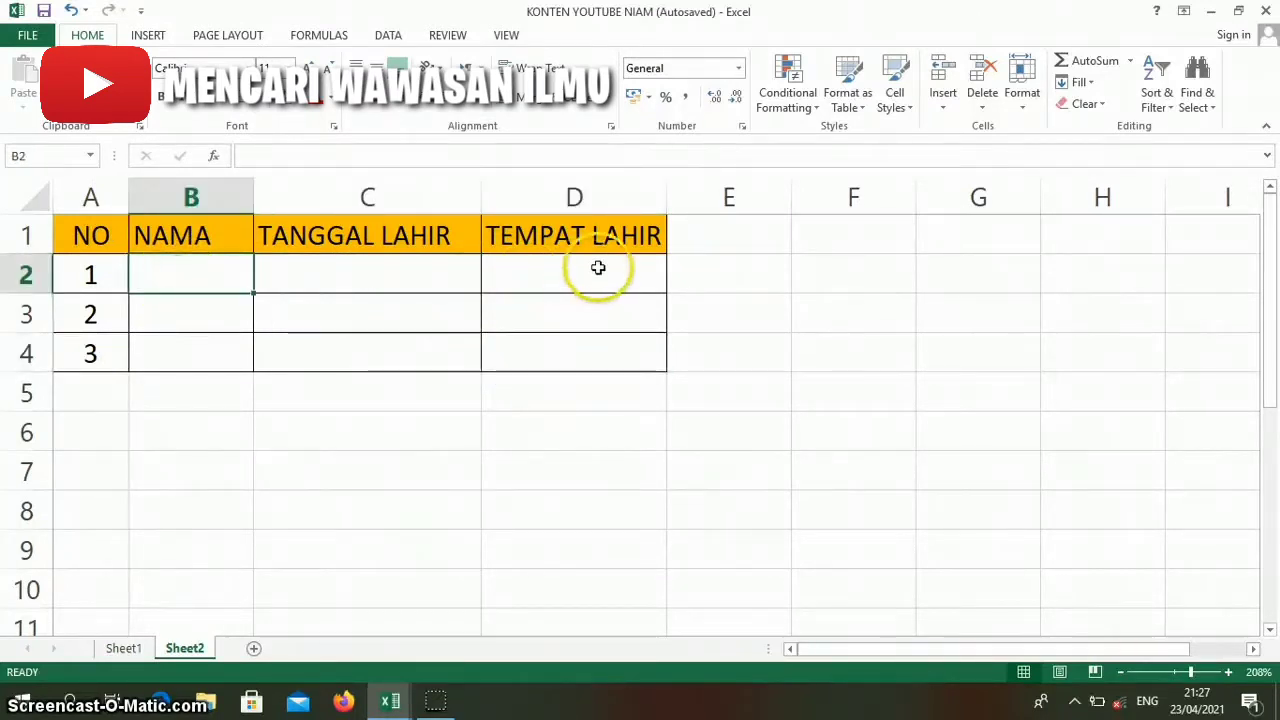
left_click(122, 648)
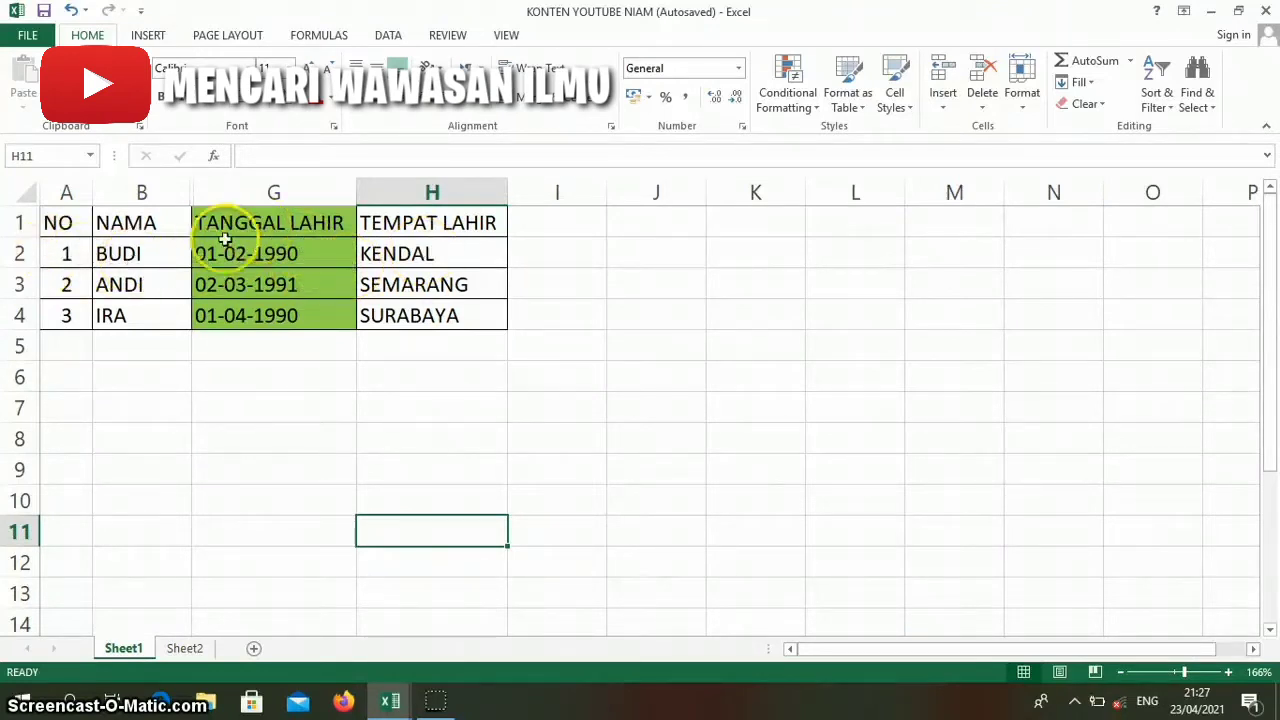
left_click(185, 649)
left_click(131, 648)
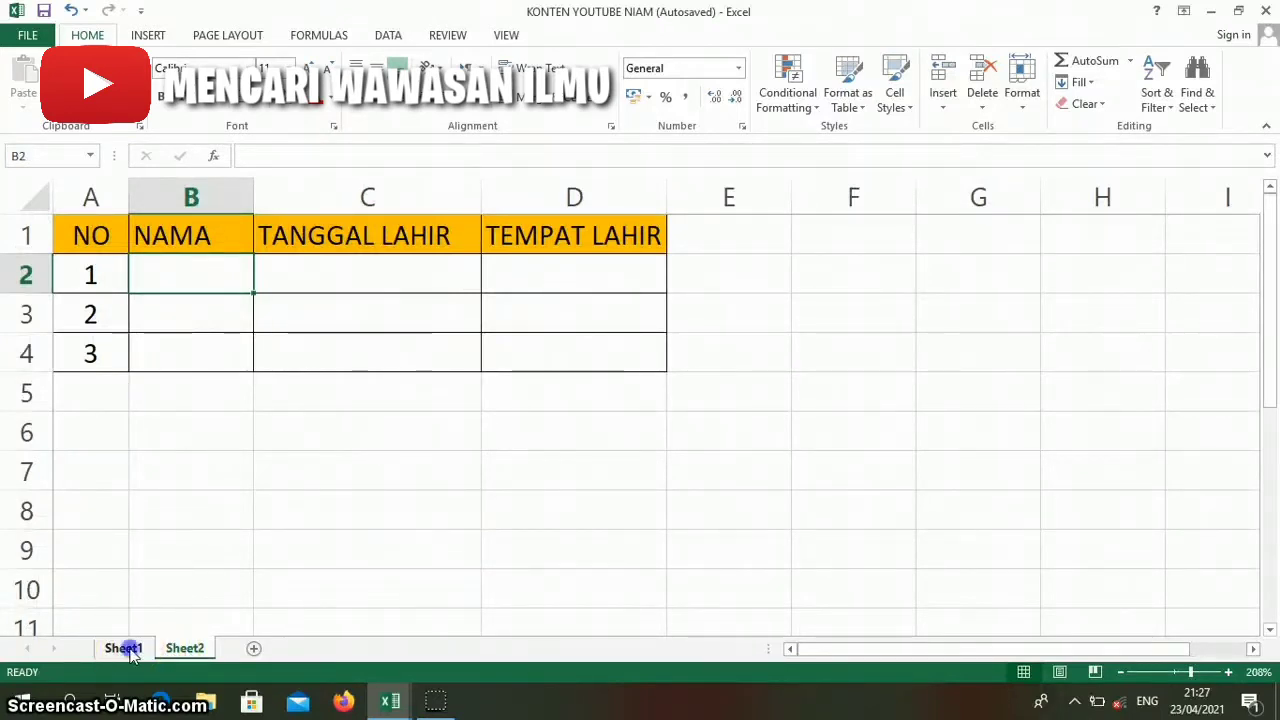
left_click(131, 649)
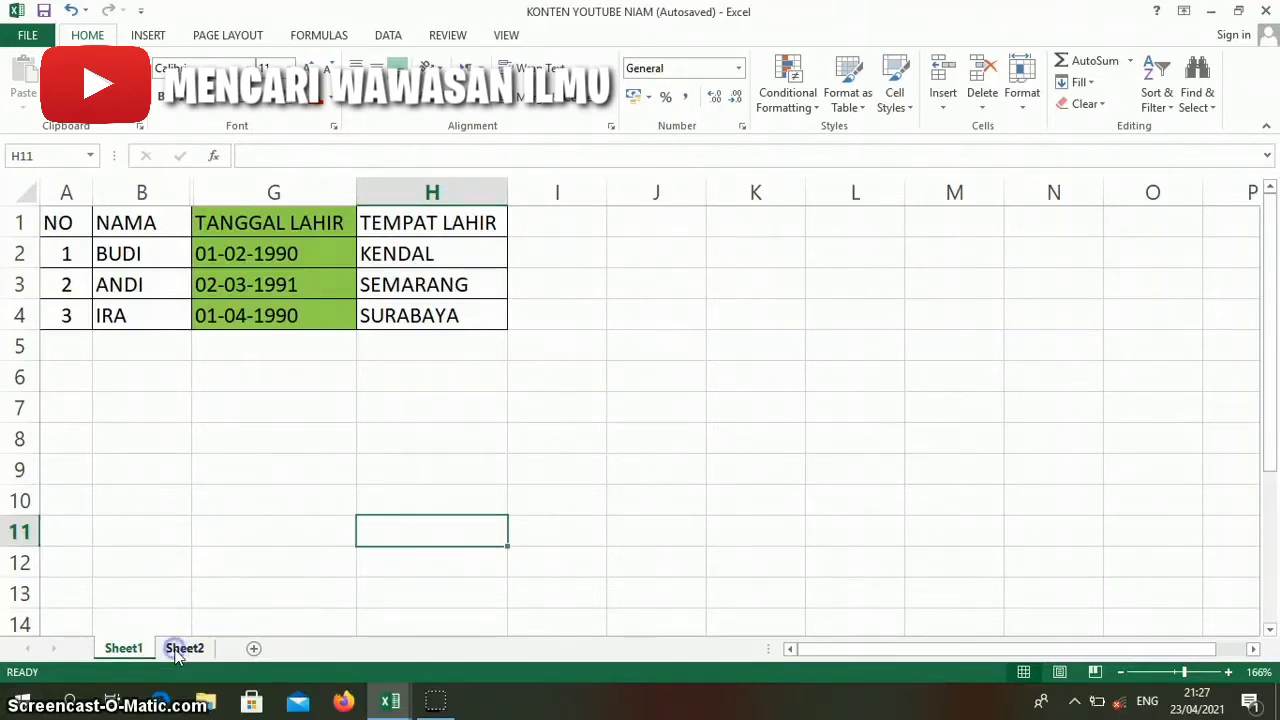
left_click(180, 649)
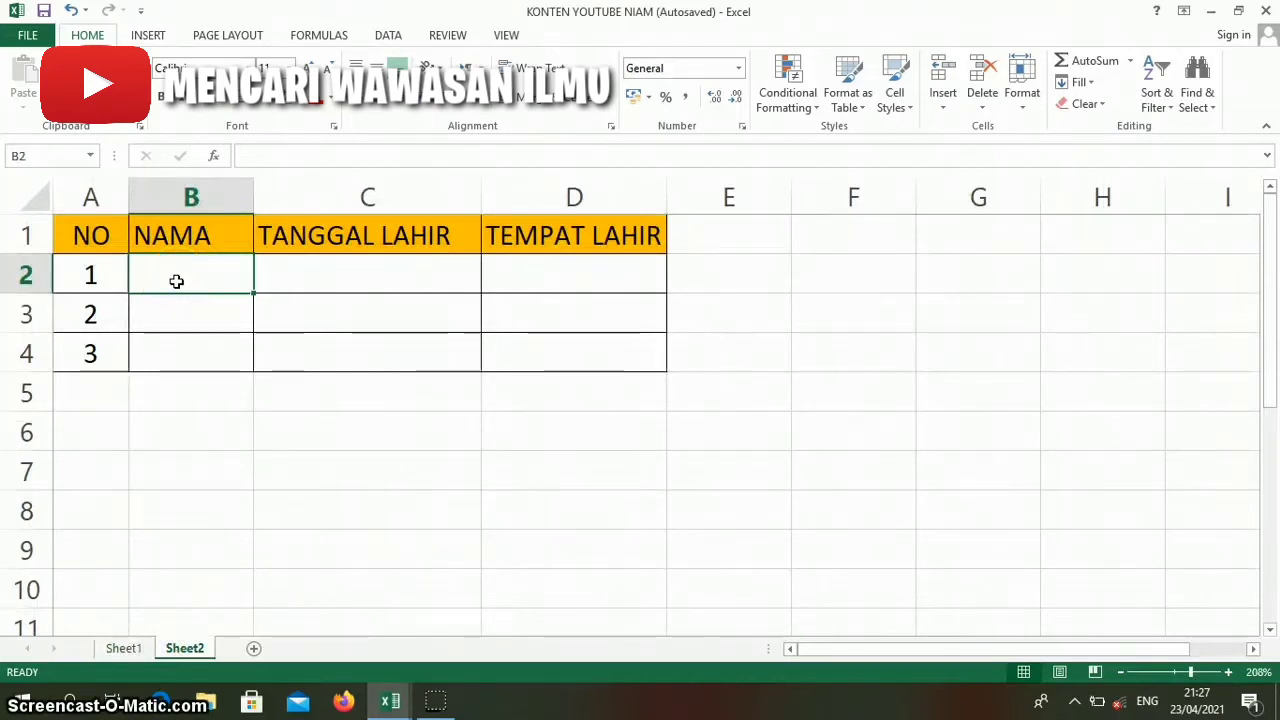
- Link Sheet2 cell B2 to Sheet1!B2 so it shows the first name
type("=")
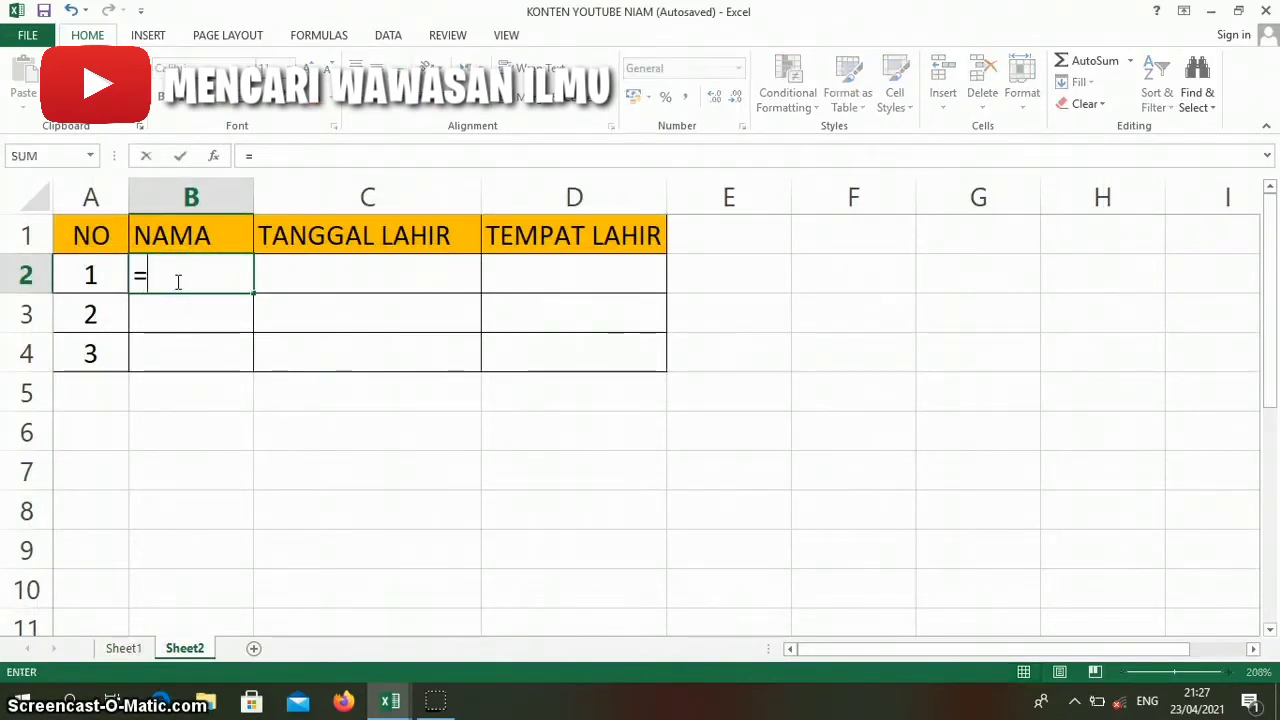
left_click(124, 649)
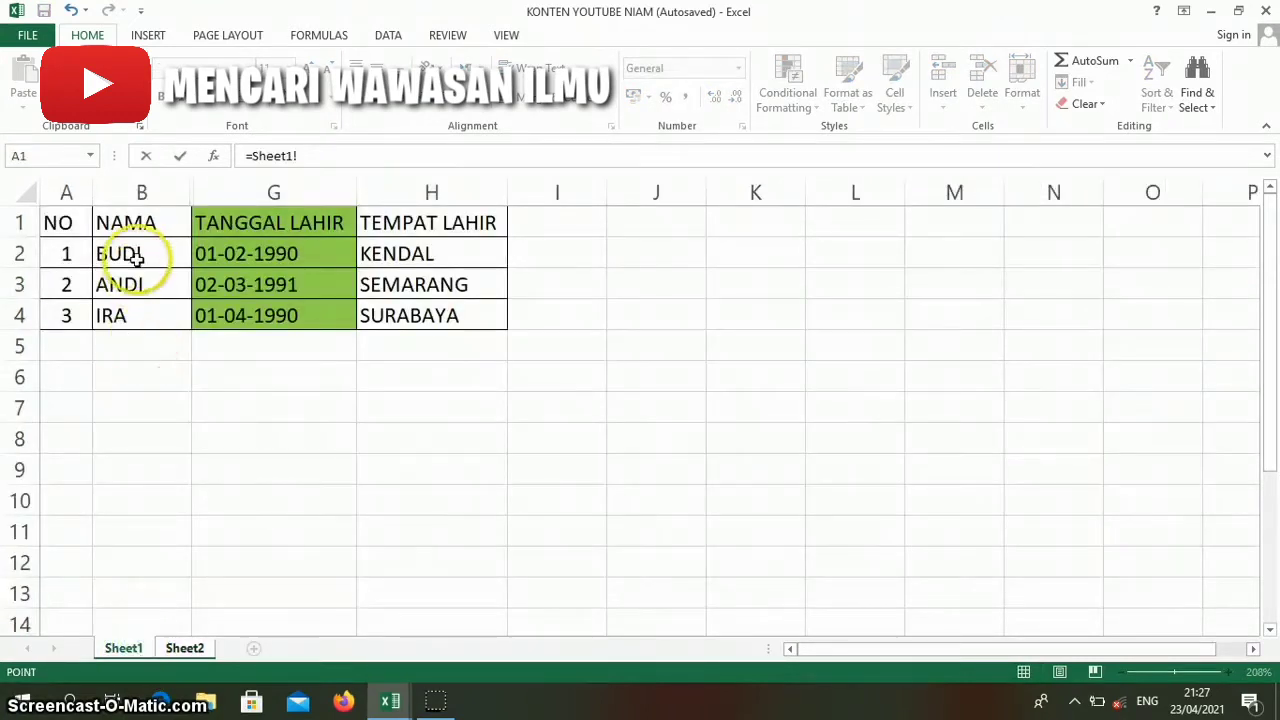
left_click(137, 255)
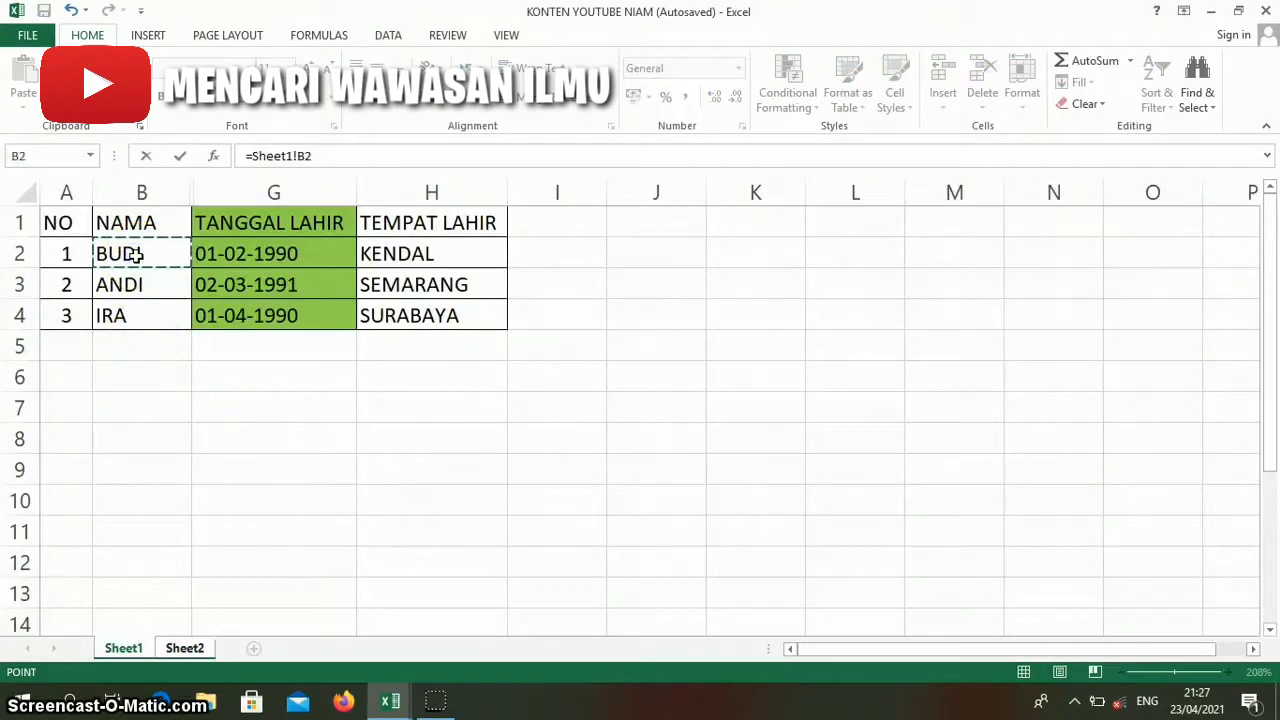
key("Return")
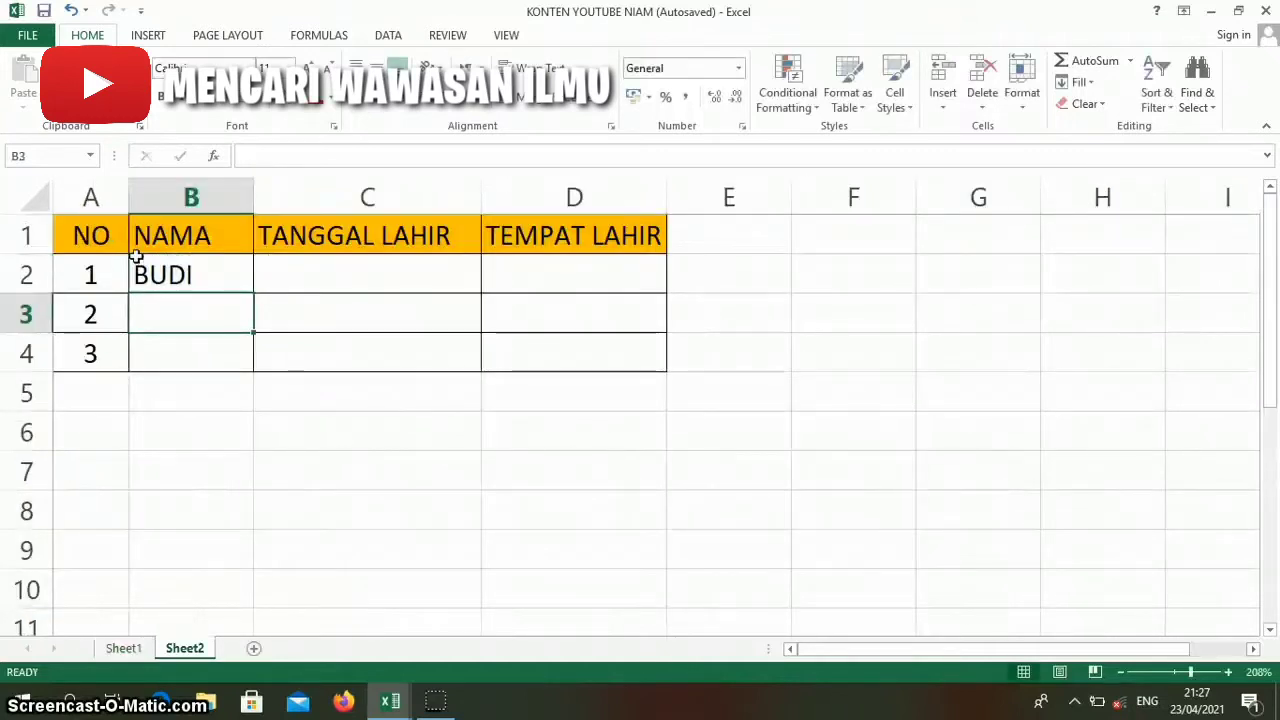
- Link C2 to Sheet1!G2 so it shows the birth date 01-02-1990
left_click(354, 290)
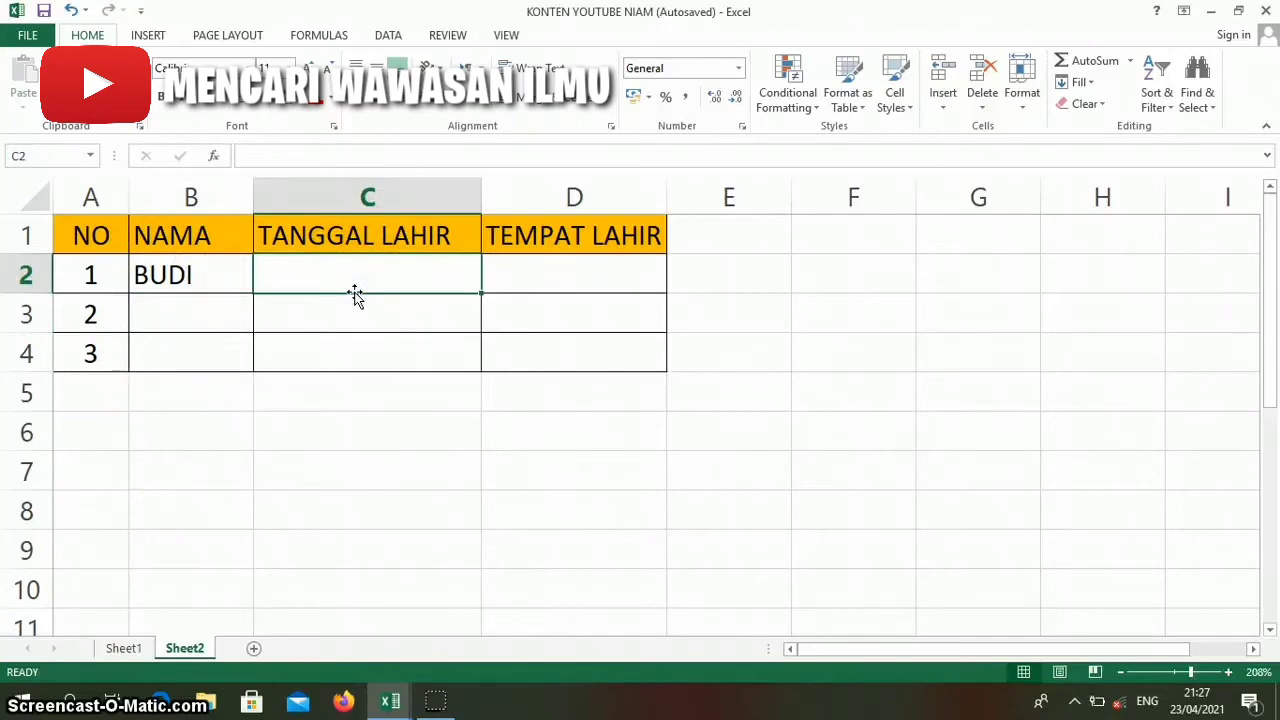
type("=")
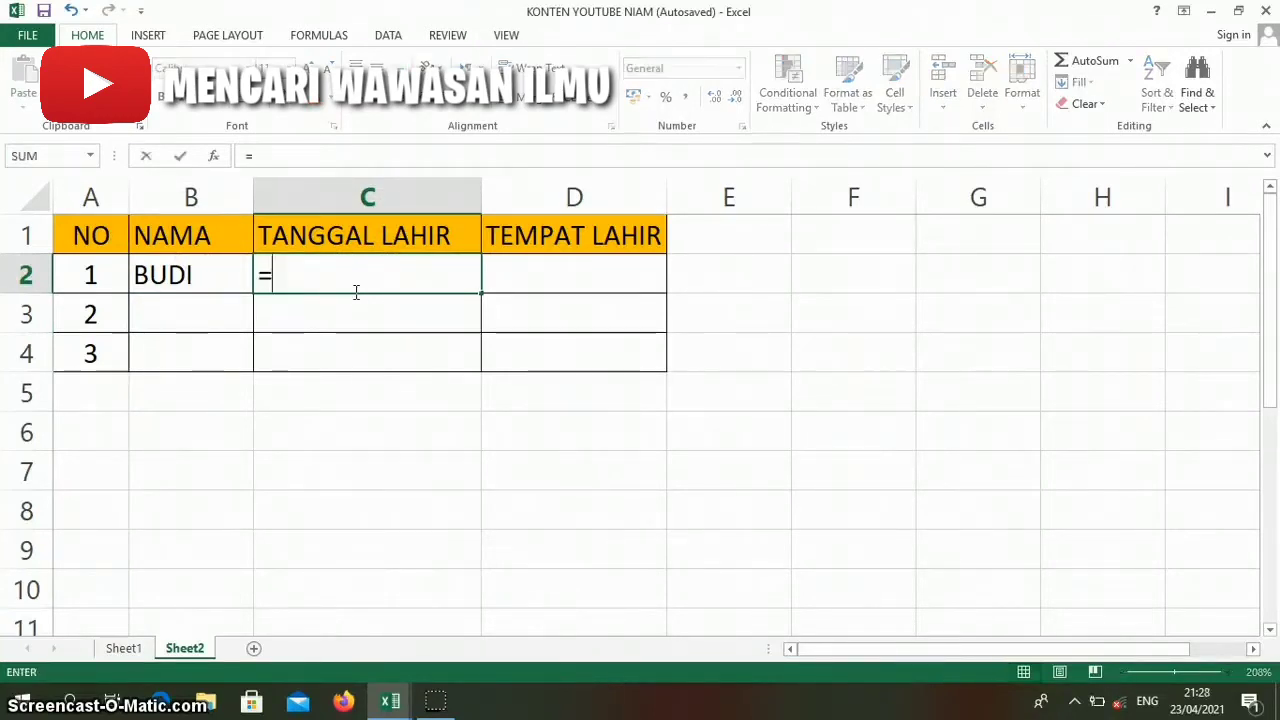
left_click(112, 650)
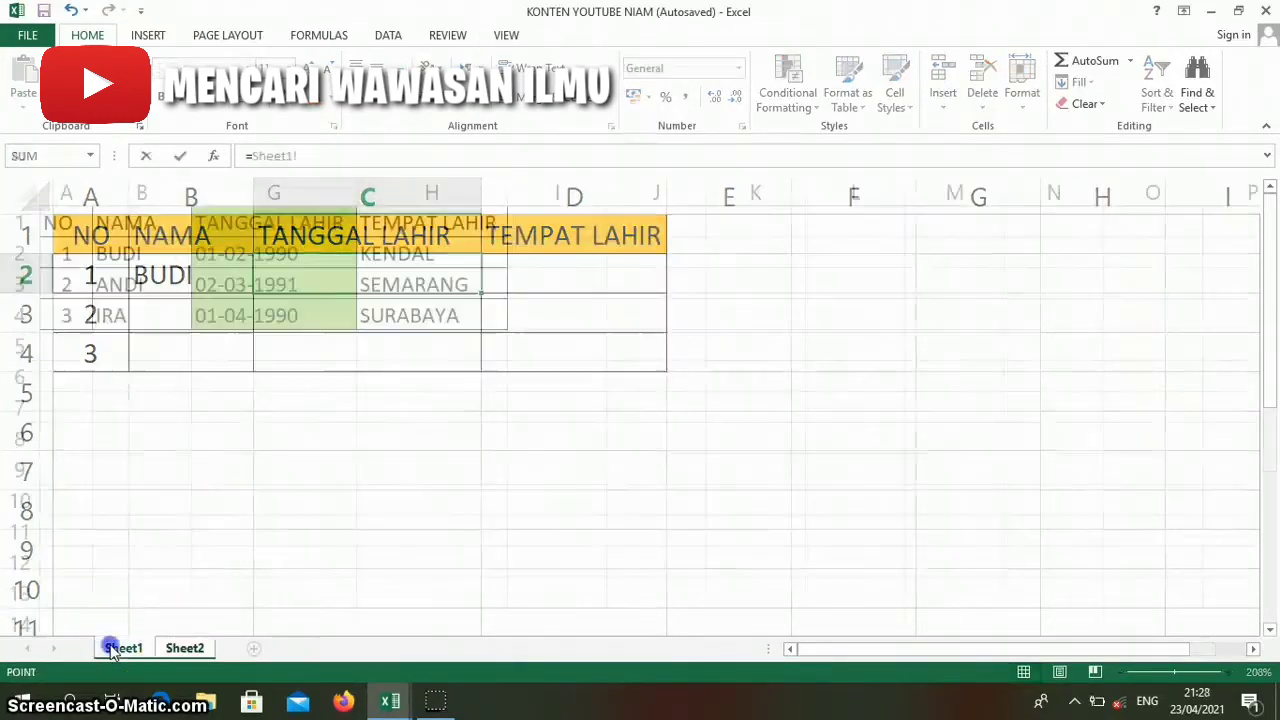
left_click(244, 254)
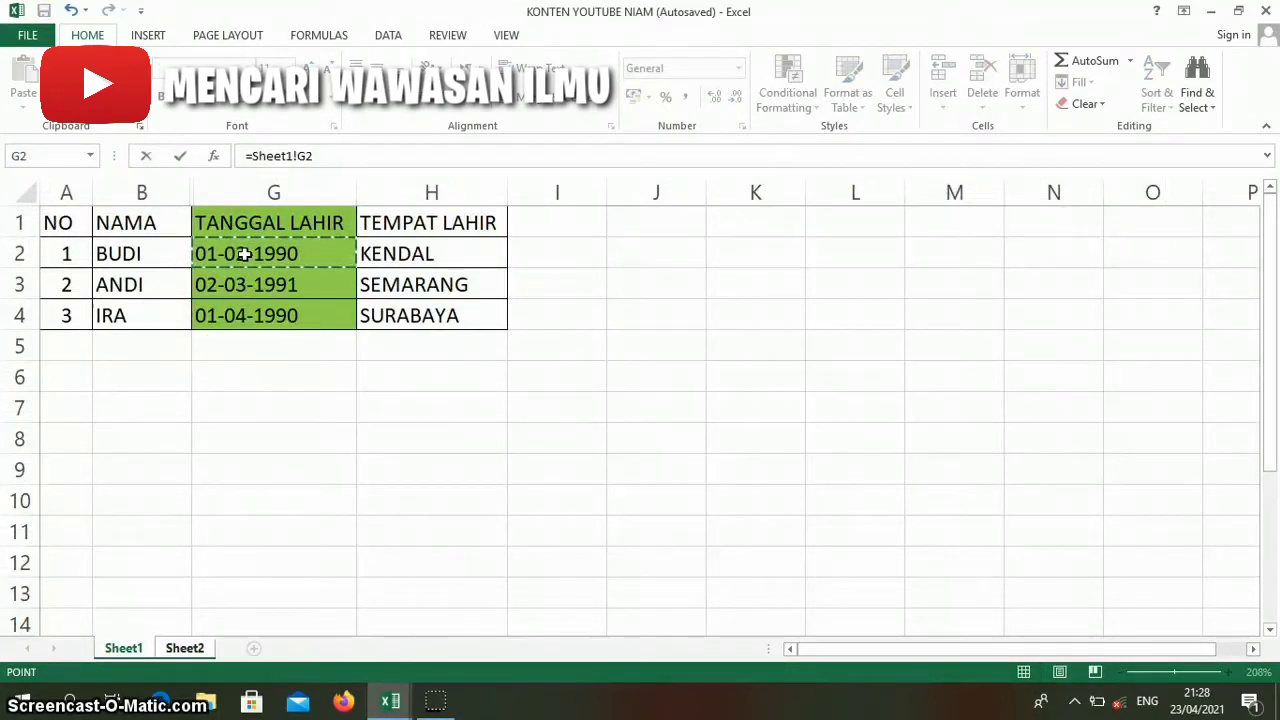
key("Return")
- Link D2 to Sheet1!H2 so it shows the birthplace KENDAL
left_click(521, 273)
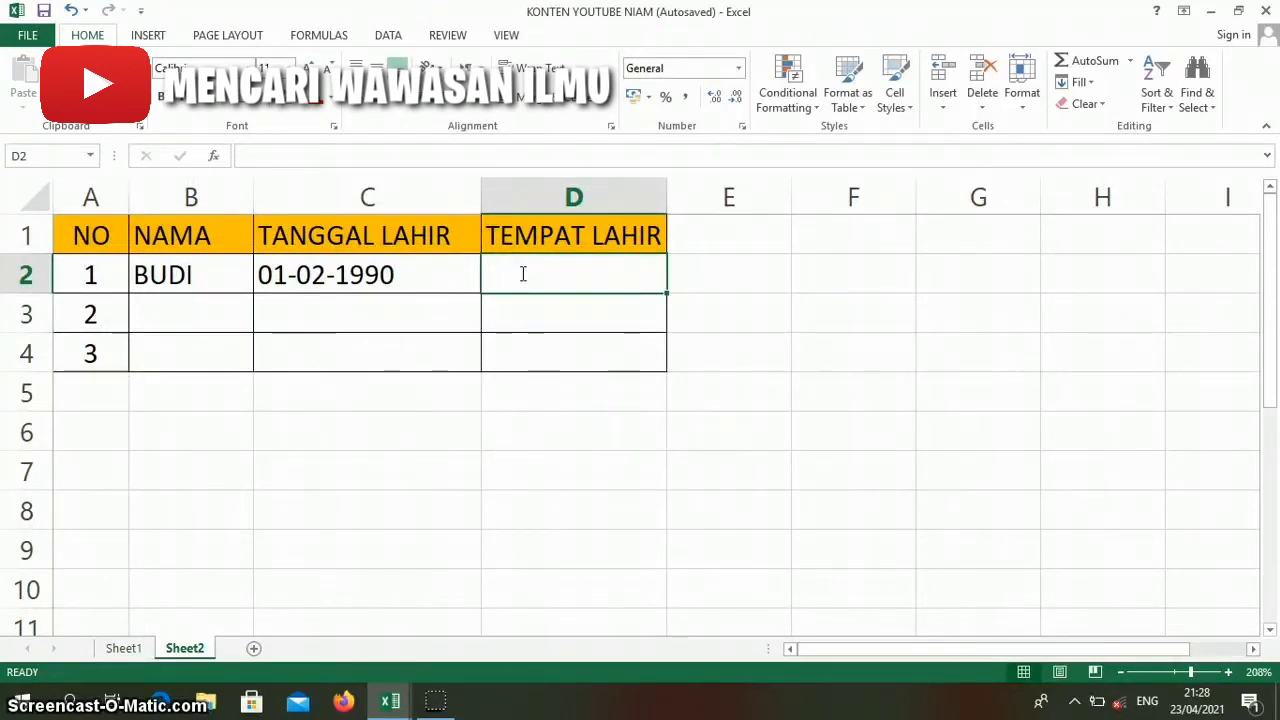
type("=")
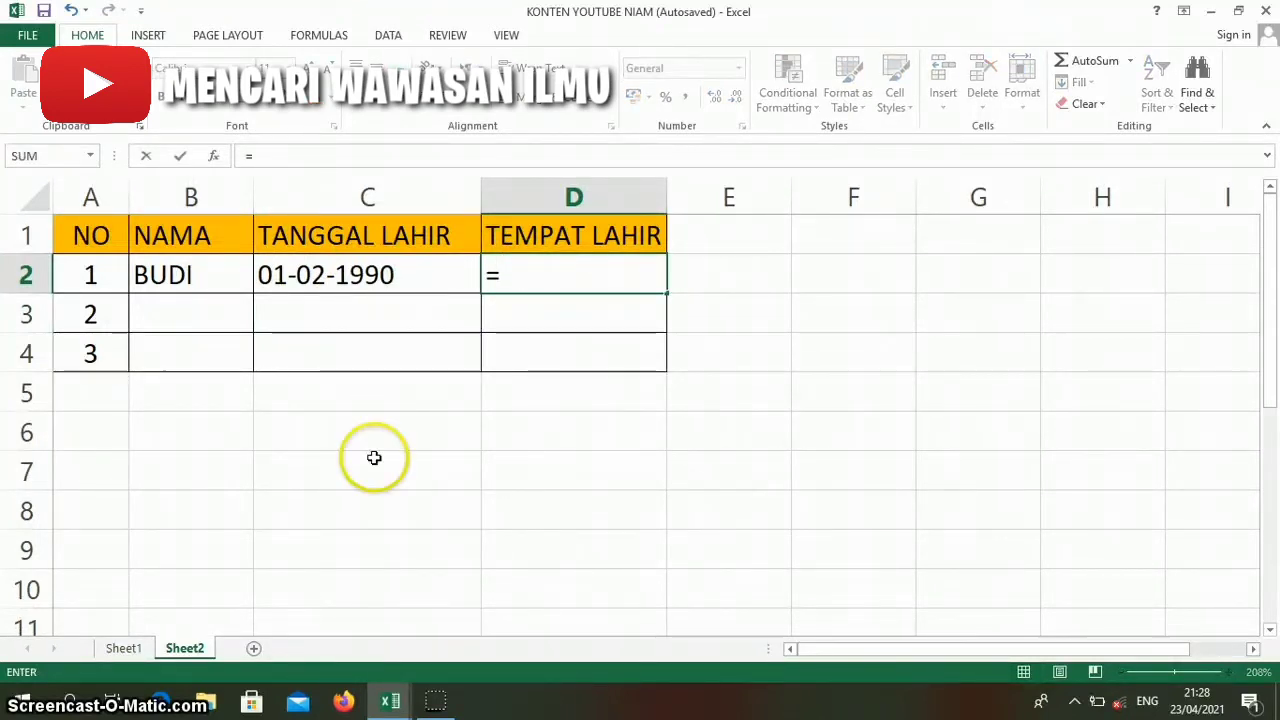
left_click(122, 650)
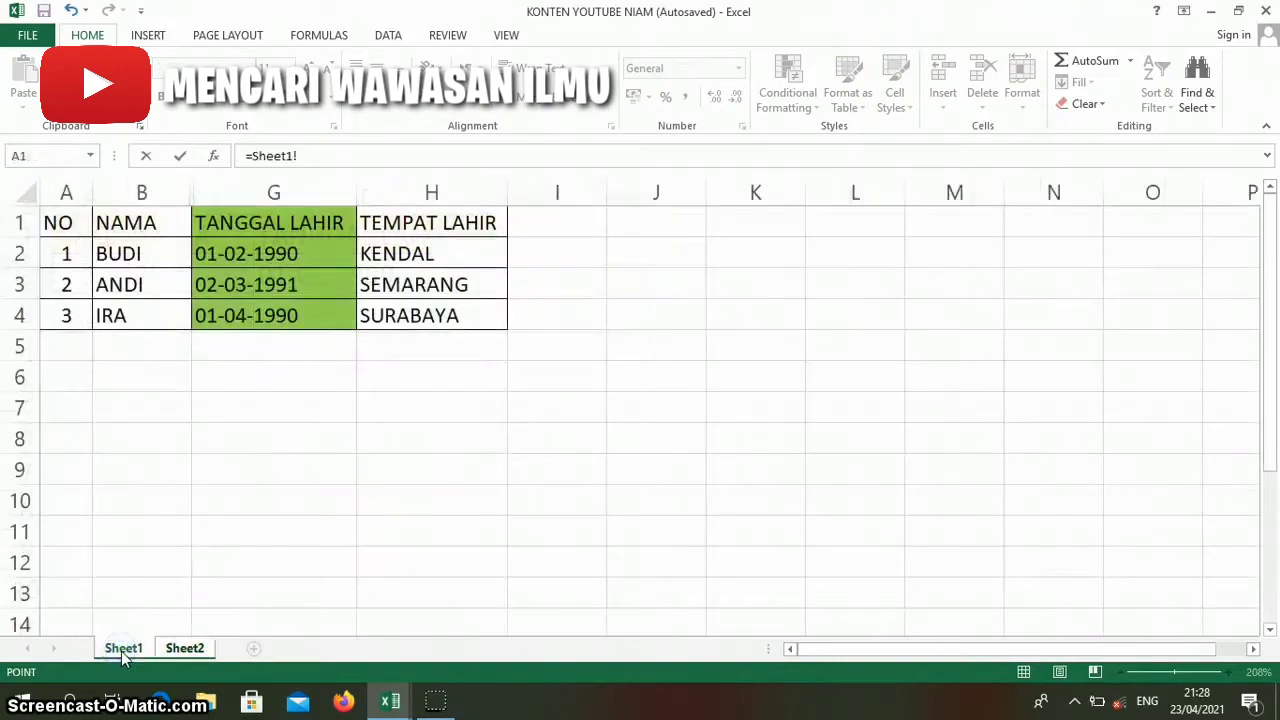
left_click(399, 254)
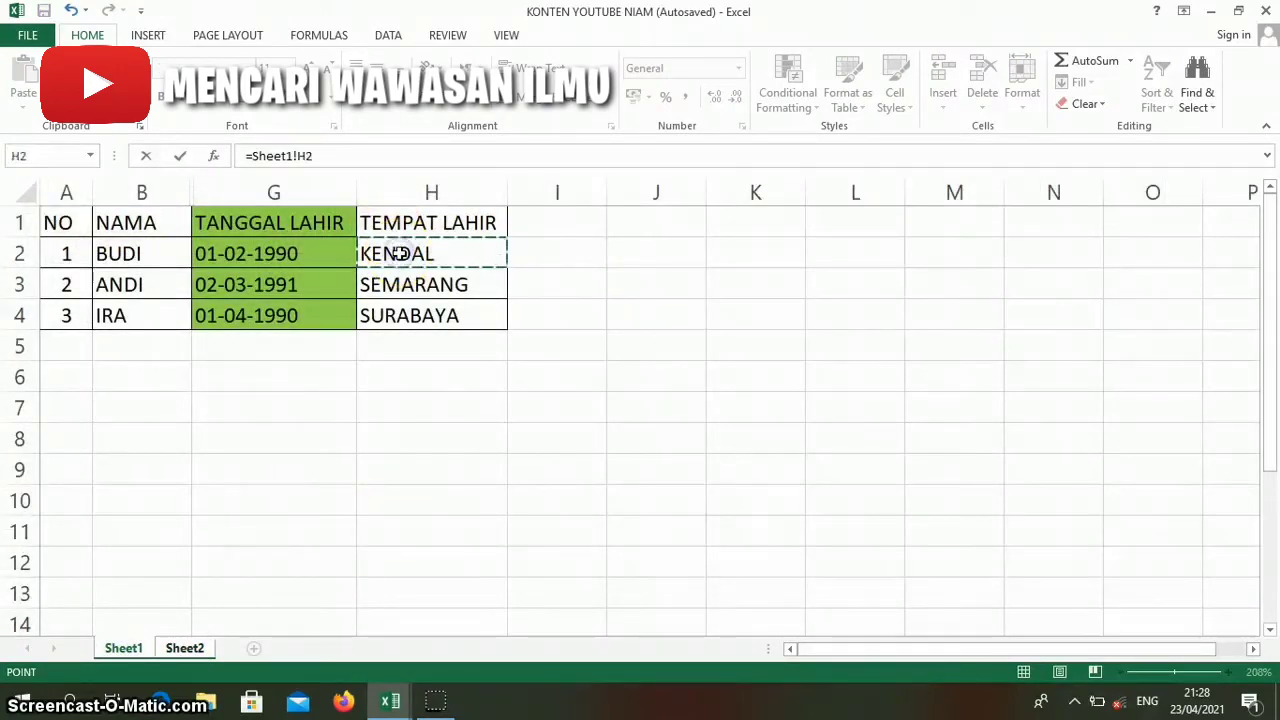
key("Return")
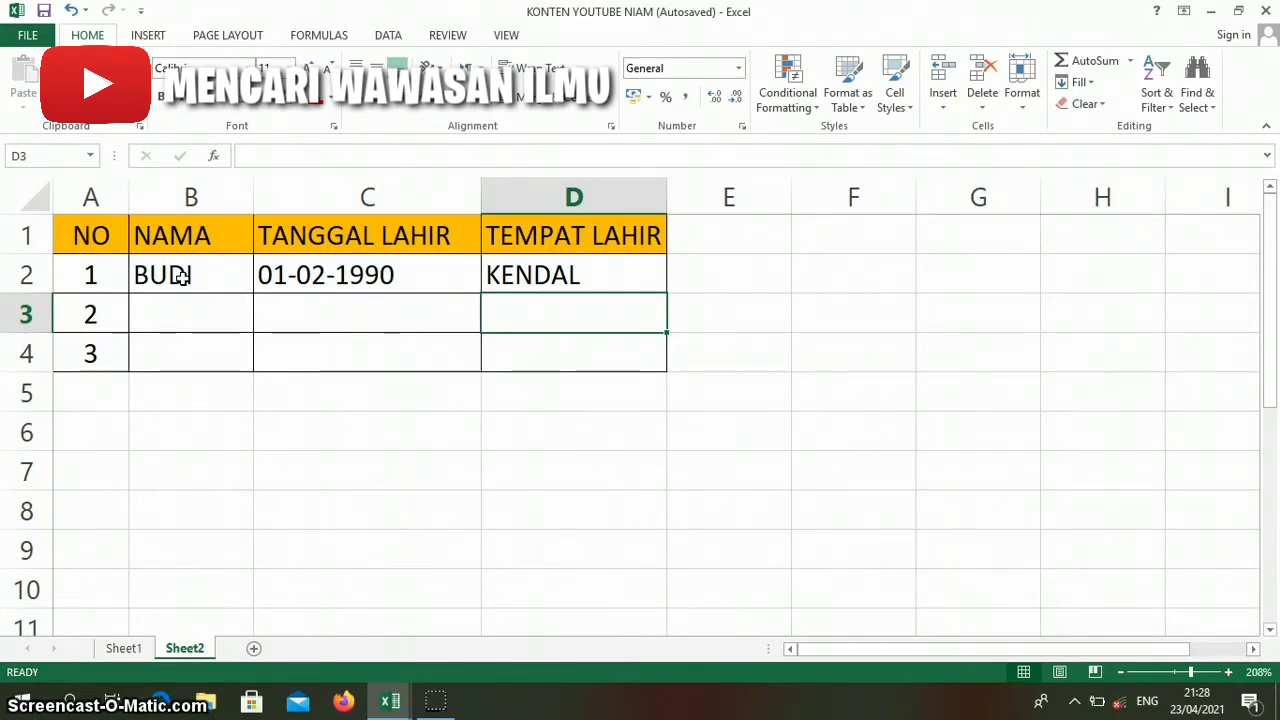
- Fill the B2:D2 formulas down through row 4, adding the SEMARANG and SURABAYA rows
mouse_move(181, 277)
left_mouse_down()
mouse_move(281, 287)
mouse_move(528, 273)
left_mouse_up()
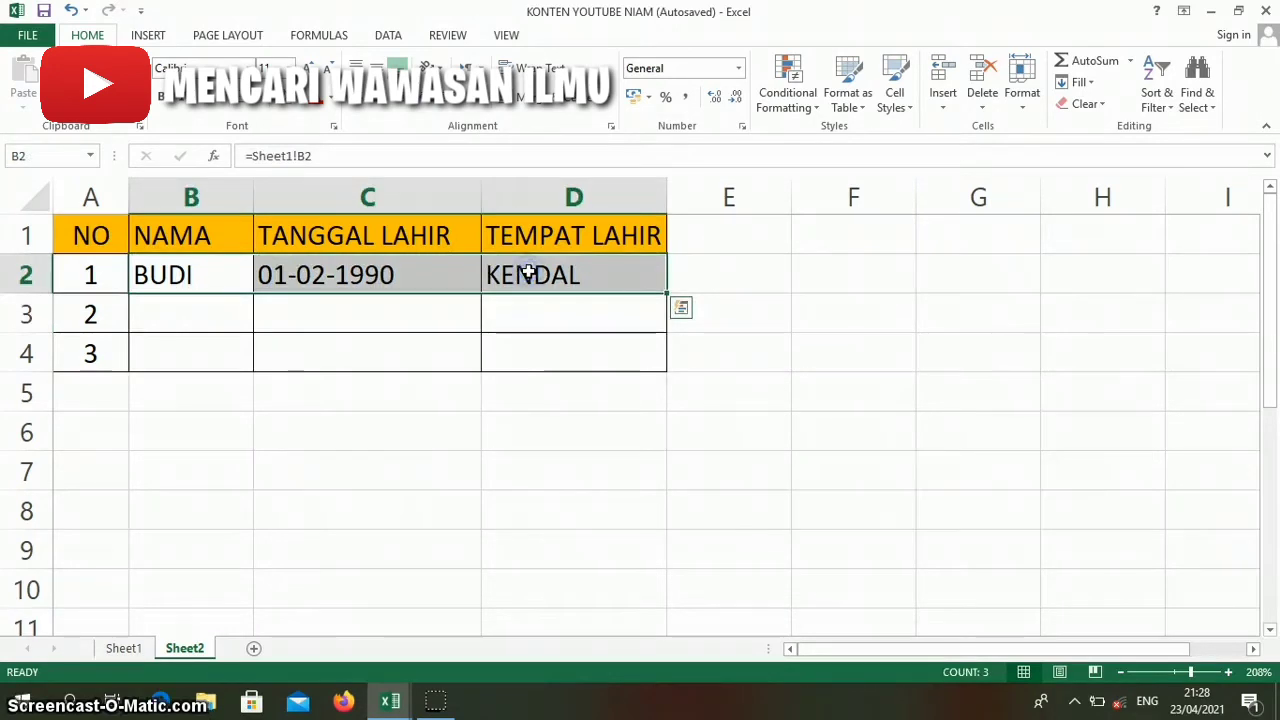
left_click(664, 293)
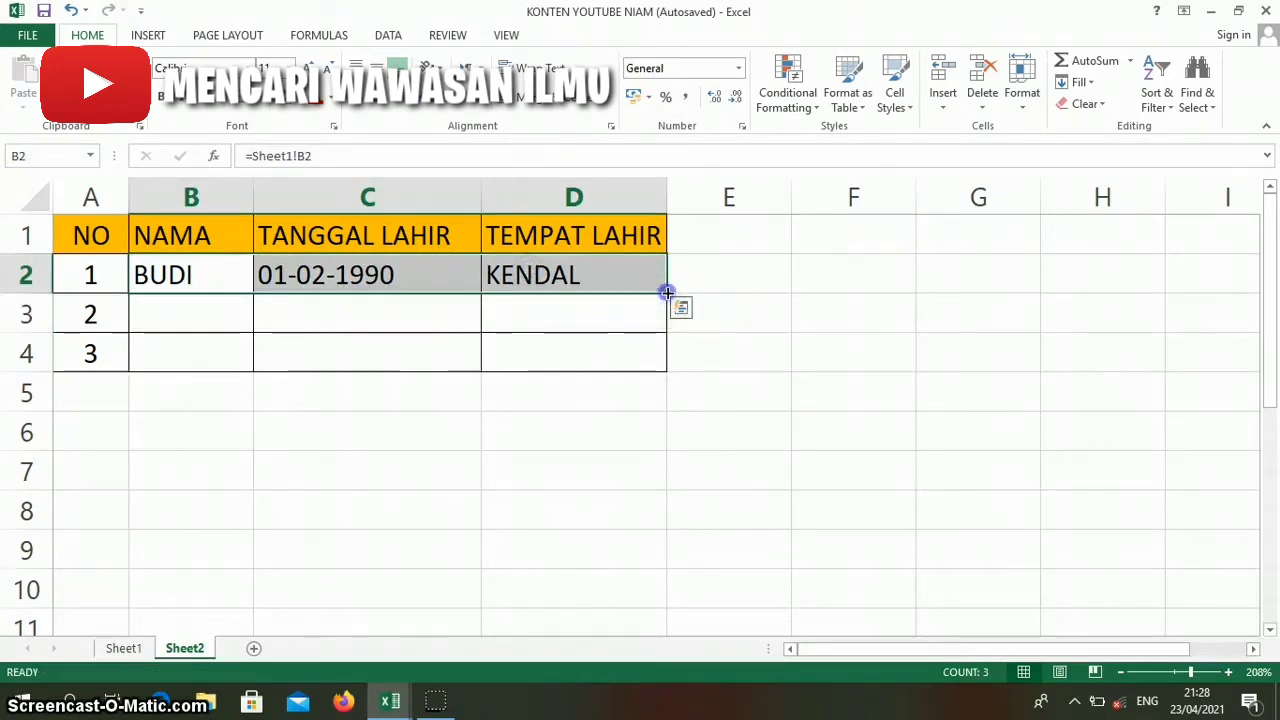
left_click_drag(664, 293, 657, 380)
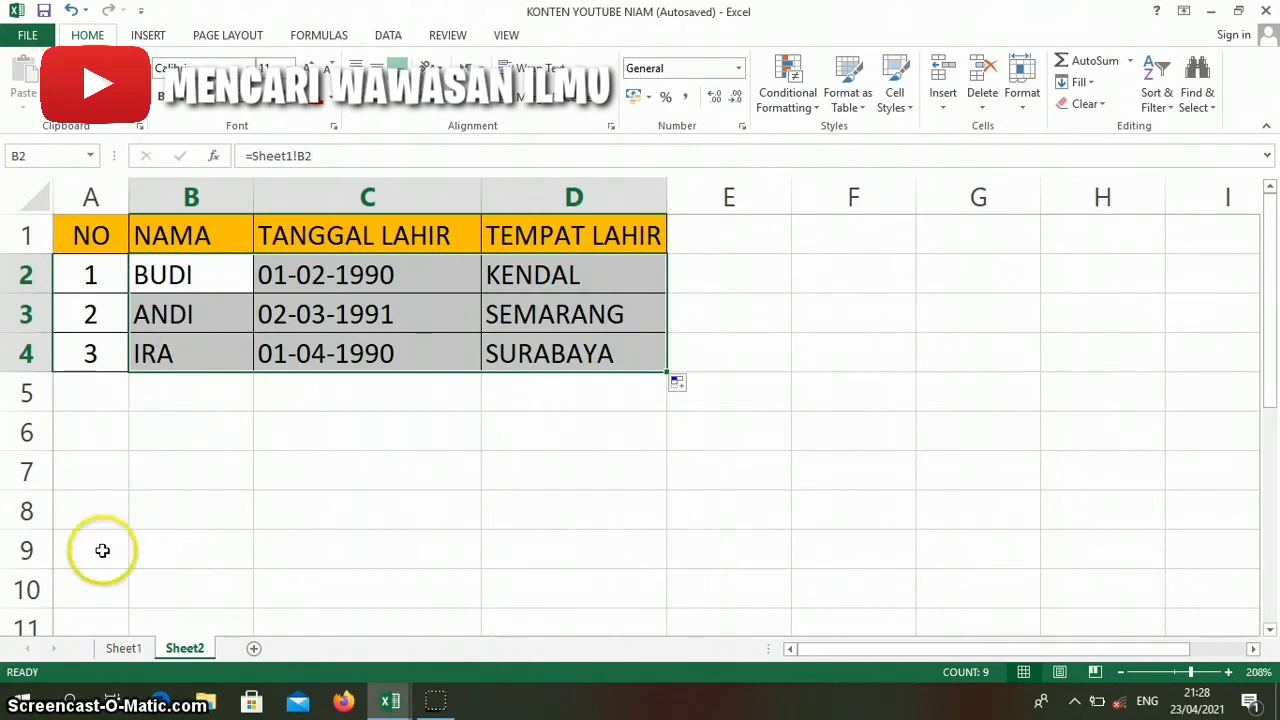
- Replace the first name in Sheet1 cell B2 with the new name and check Sheet2 updates
left_click(124, 650)
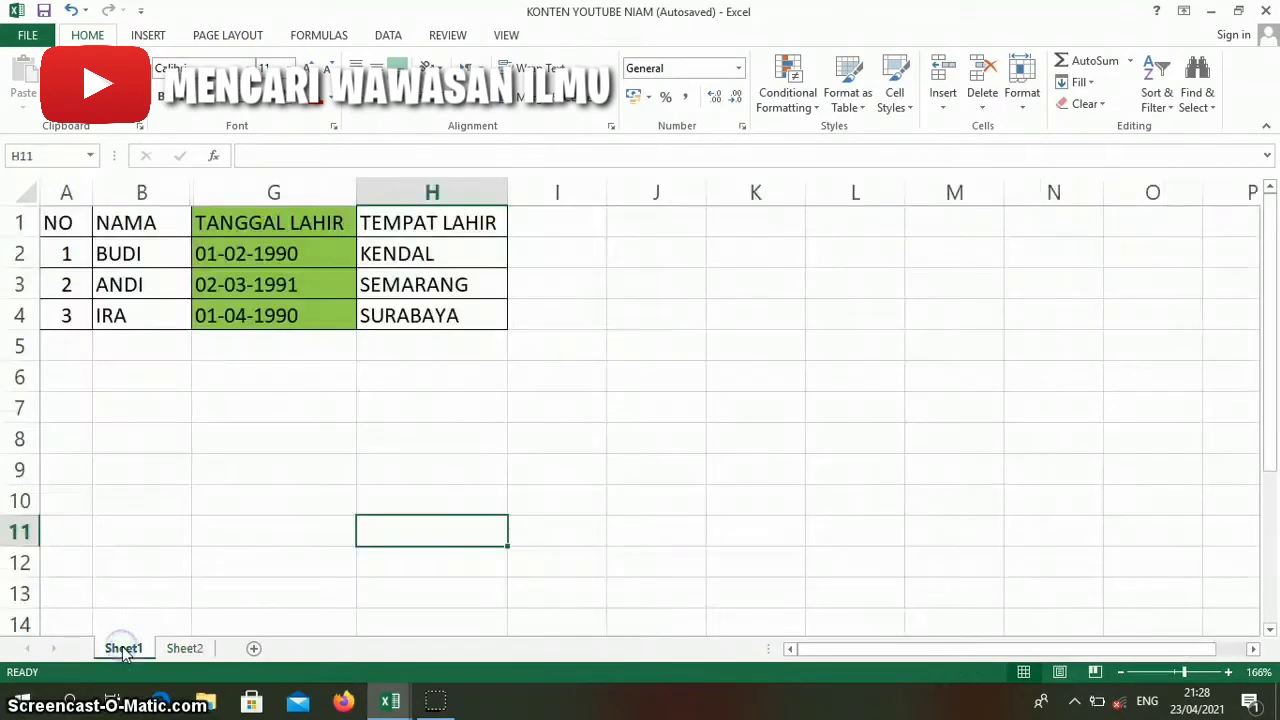
left_click(163, 261)
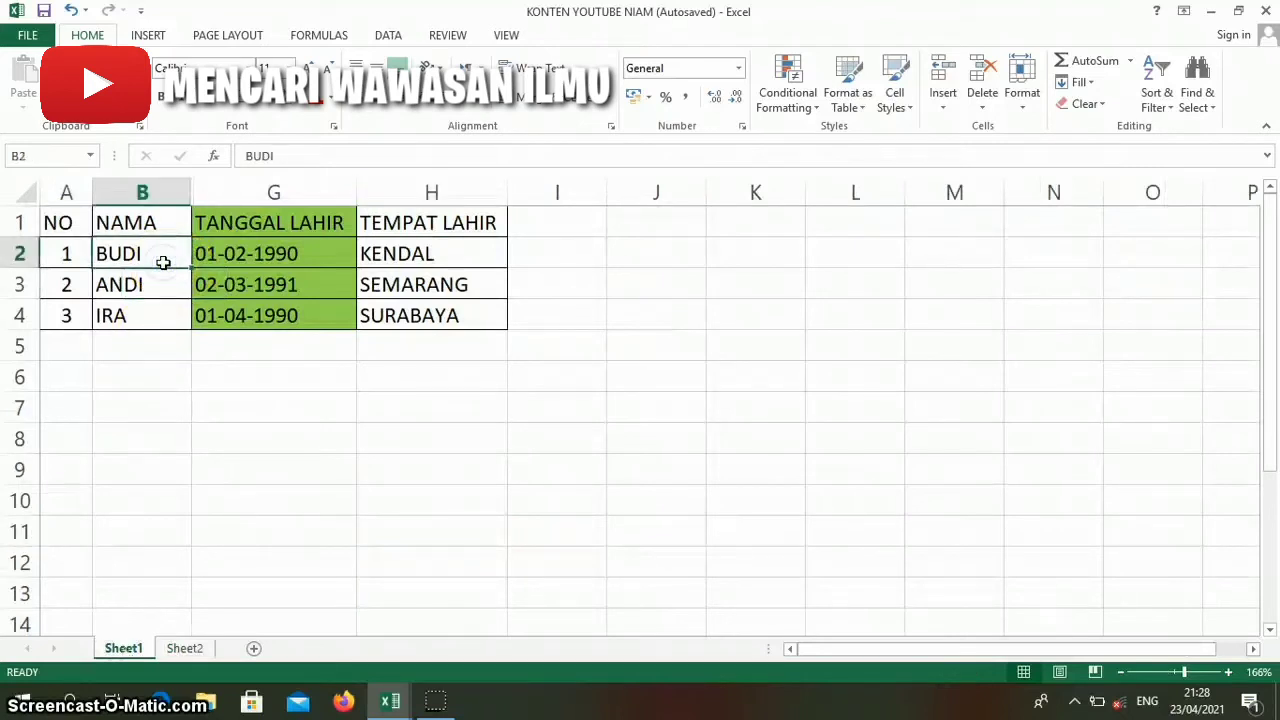
type("ru")
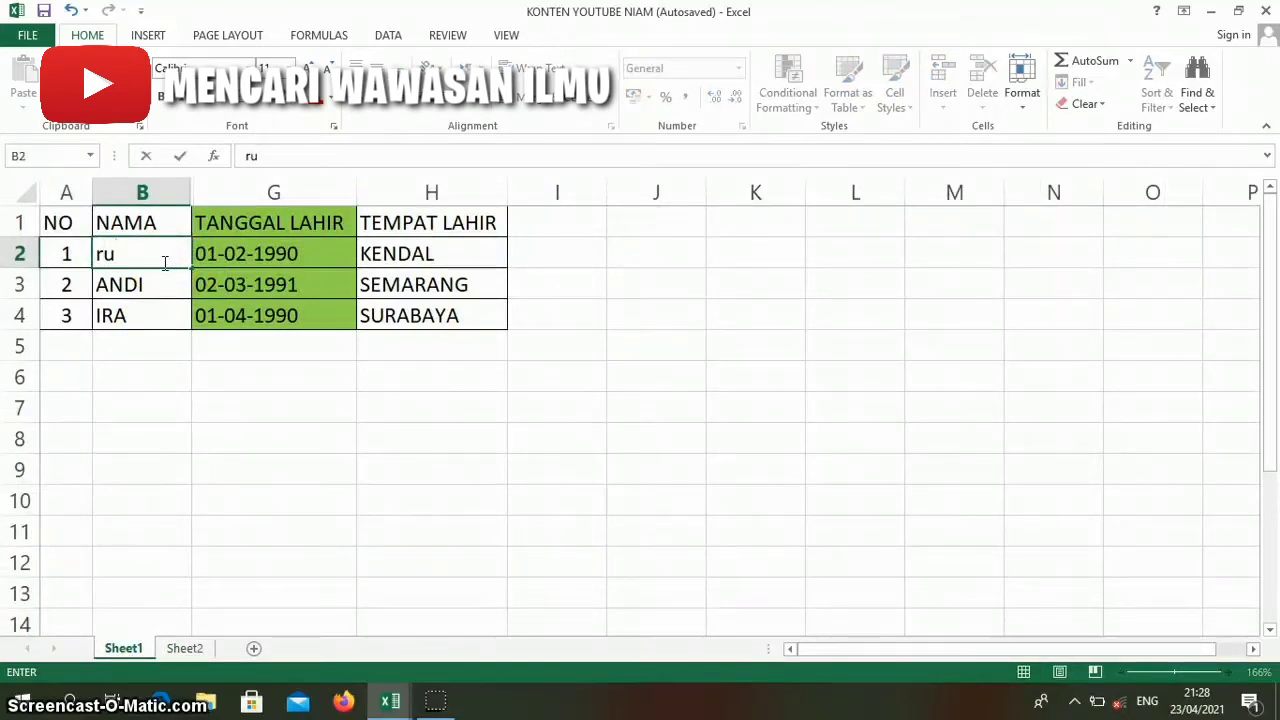
key("BackSpace")
key("BackSpace")
type("R")
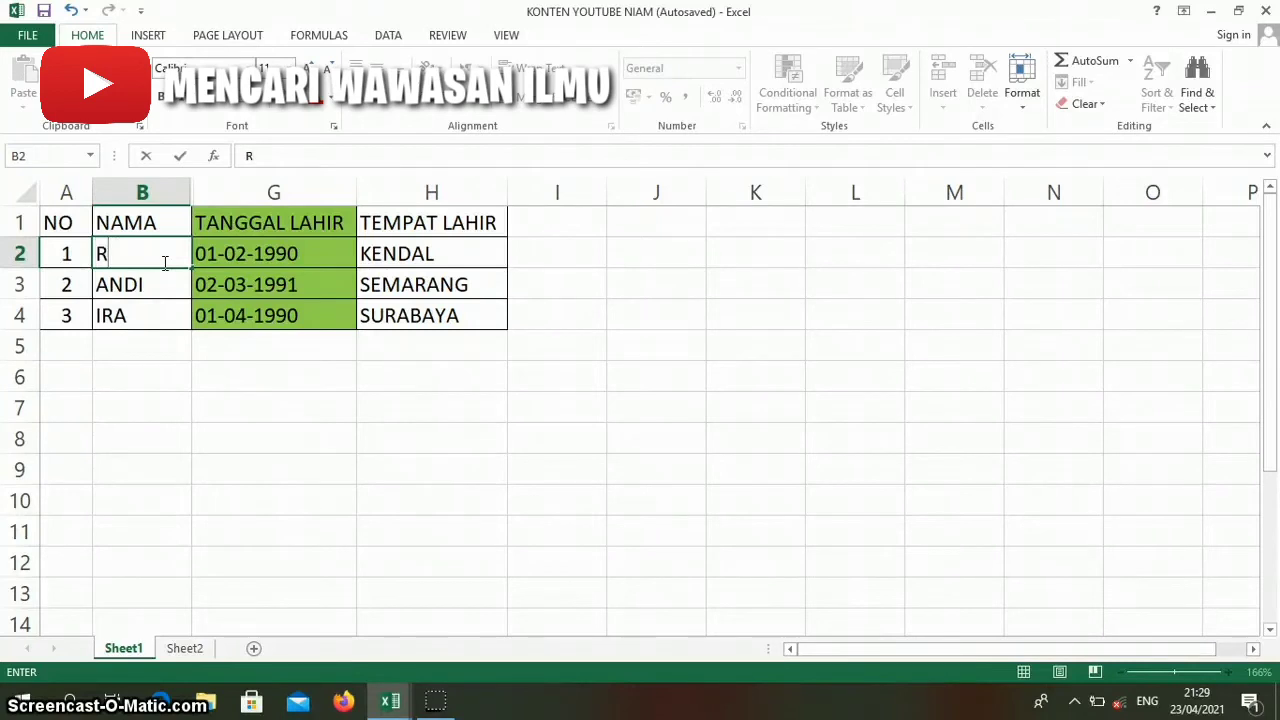
type("UDI")
key("Return")
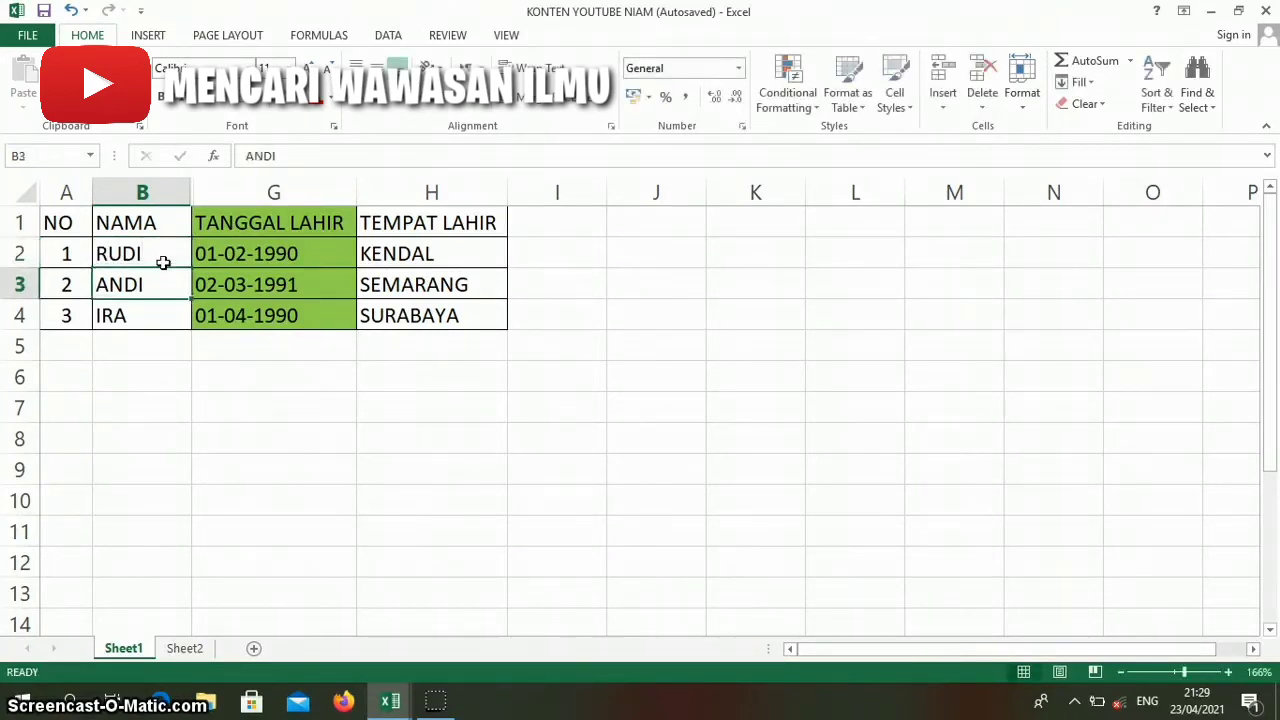
left_click(184, 648)
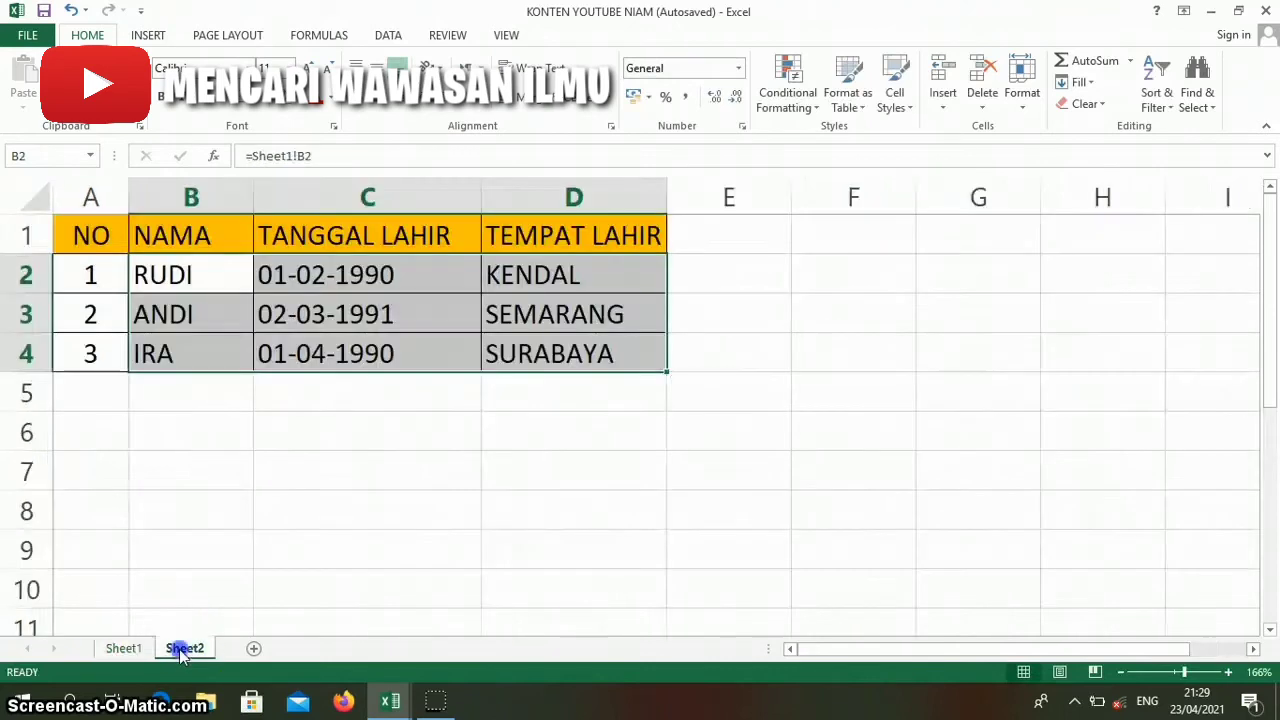